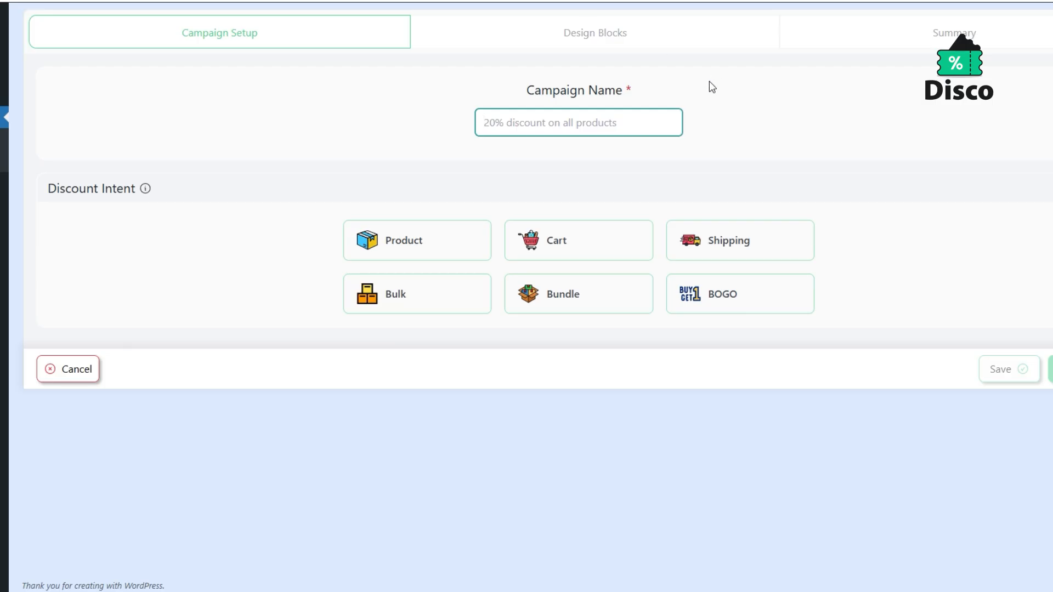
Name the new campaign "20% Over $150" and set its discount intent to Cart
left_click(565, 123)
type("20")
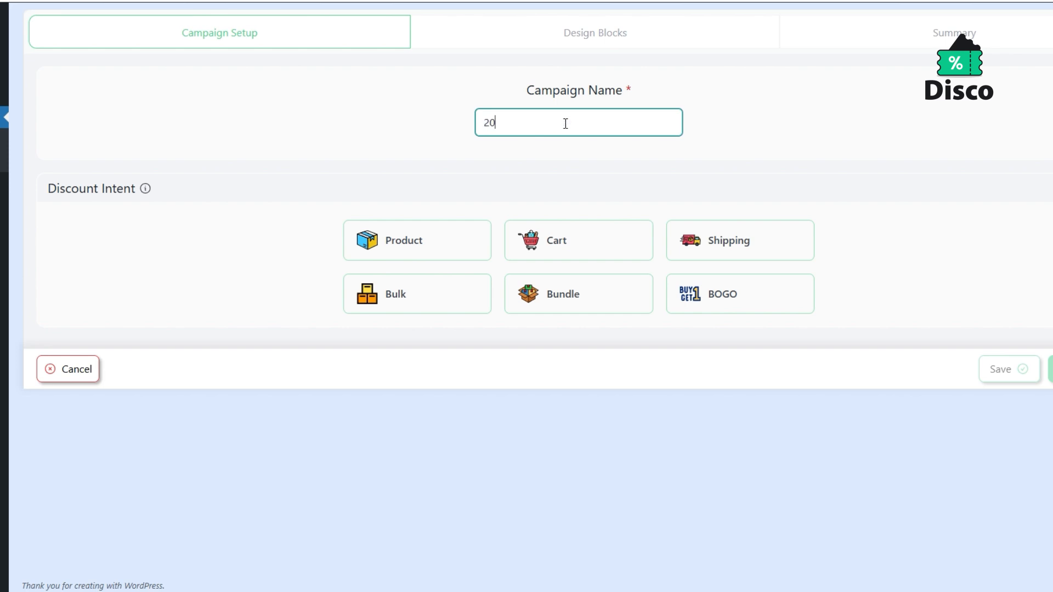
type("% Over $150")
left_click(558, 241)
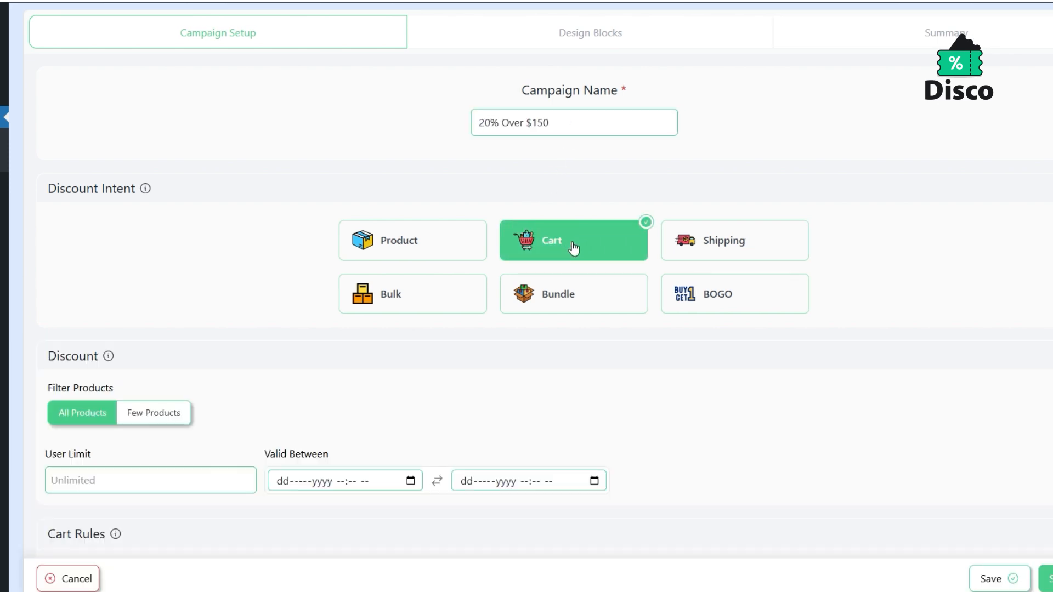
Apply the campaign to all products and set the cart rule to a $ - Fixed Discount of 20
scroll(571, 246, "down", 4)
left_click(159, 222)
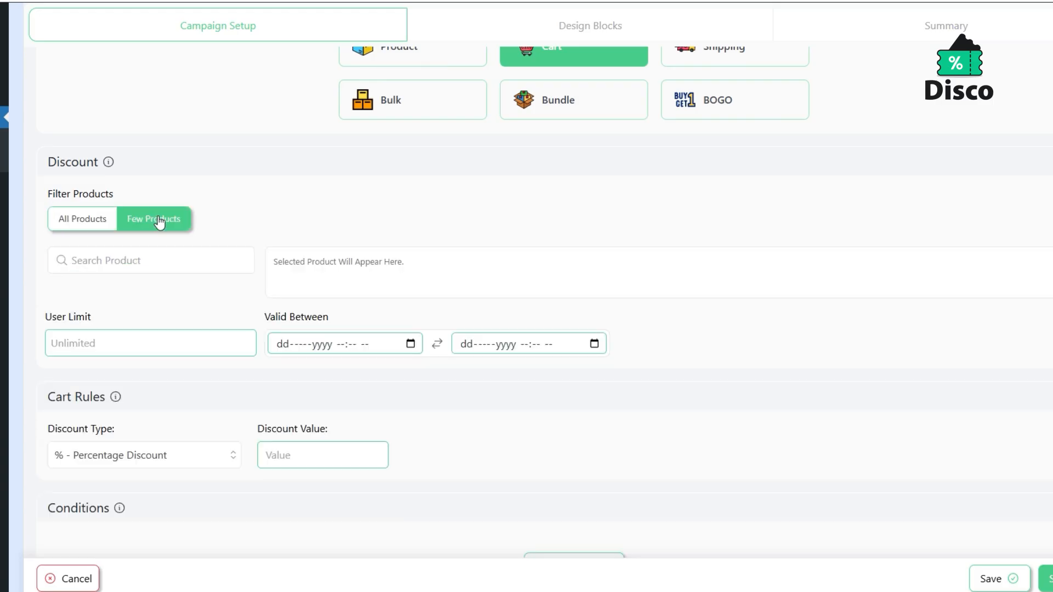
left_click(90, 219)
scroll(109, 226, "down", 1)
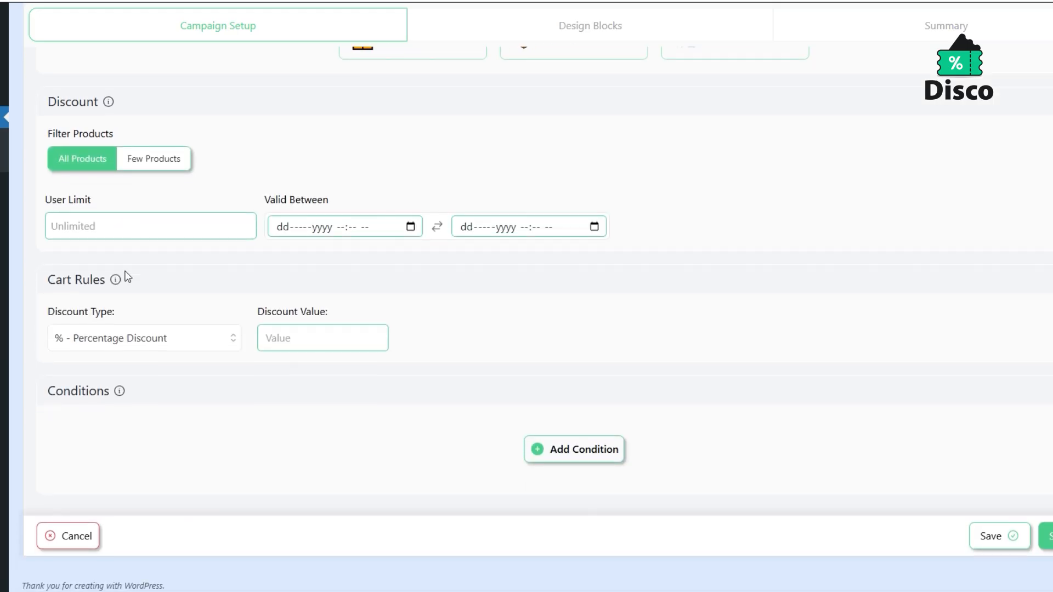
left_click(125, 339)
left_click(137, 386)
left_click(314, 341)
type("20")
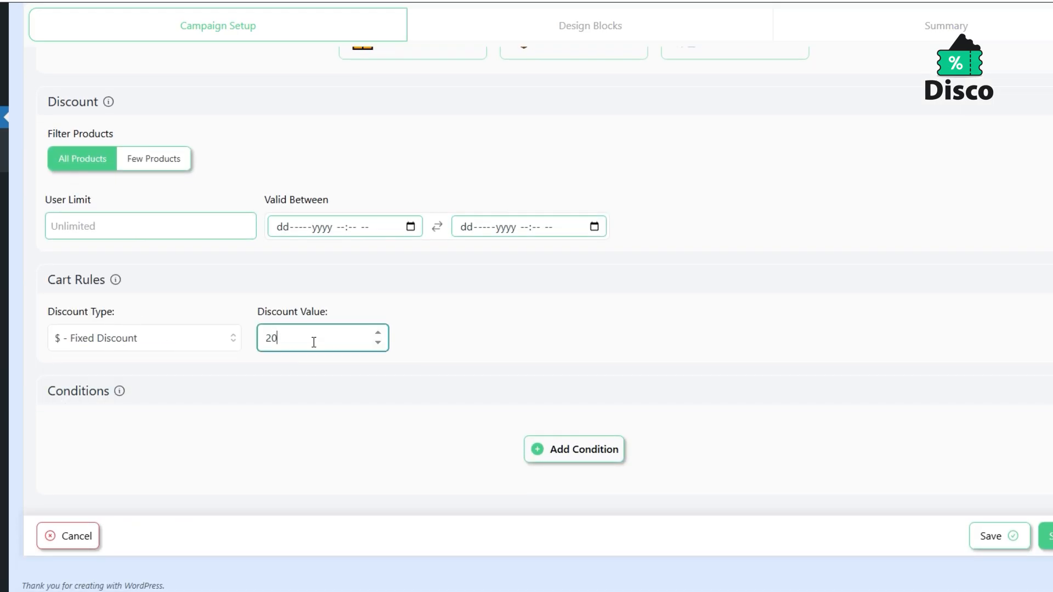
Add a condition requiring Cart Subtotal Greater Than or Equal to 150 and save the campaign
left_click(555, 456)
left_click(181, 383)
scroll(166, 483, "down", 3)
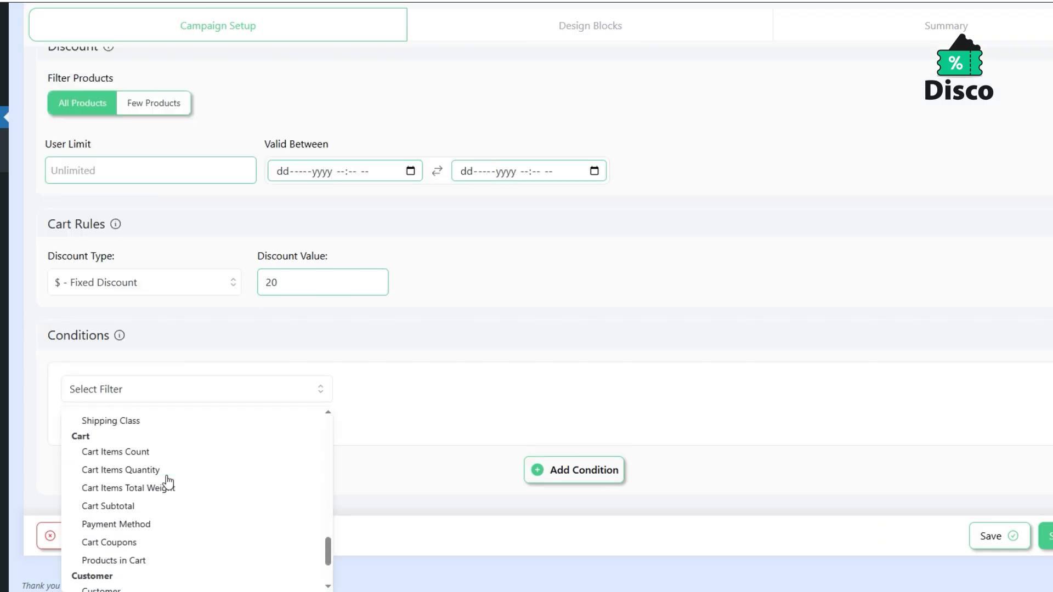
left_click(153, 505)
left_click(402, 399)
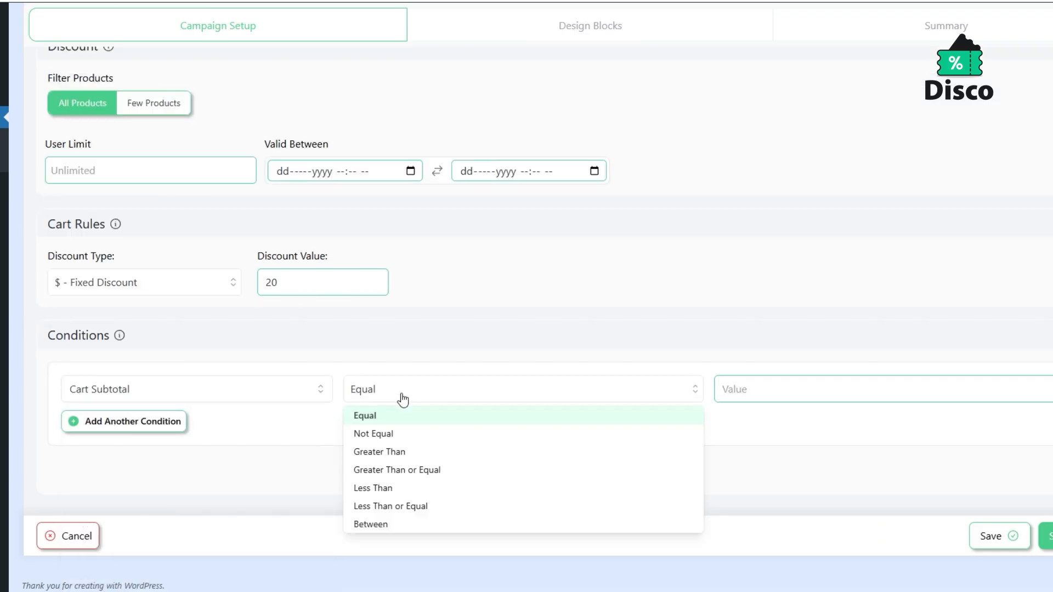
left_click(393, 472)
left_click(774, 390)
type("150")
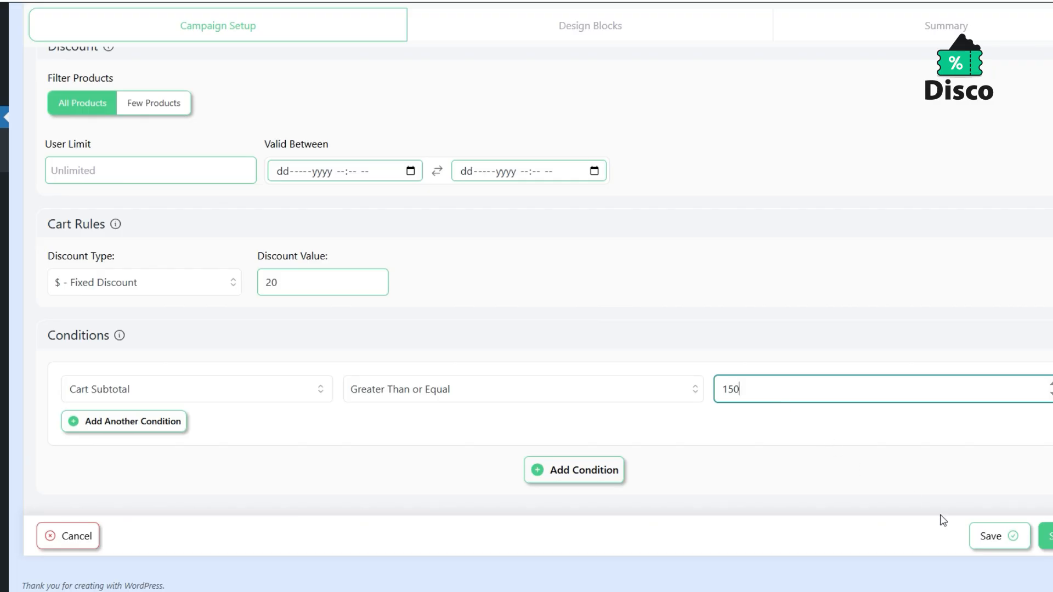
left_click(998, 542)
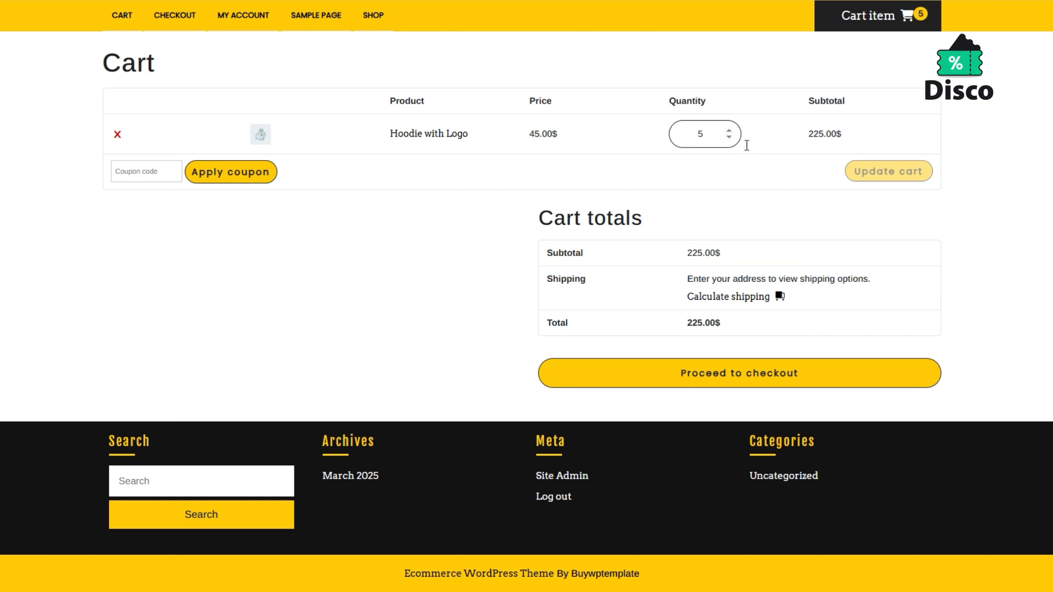
In the storefront cart, reduce the Hoodie with Logo quantity to 4 and update the cart
left_click(728, 137)
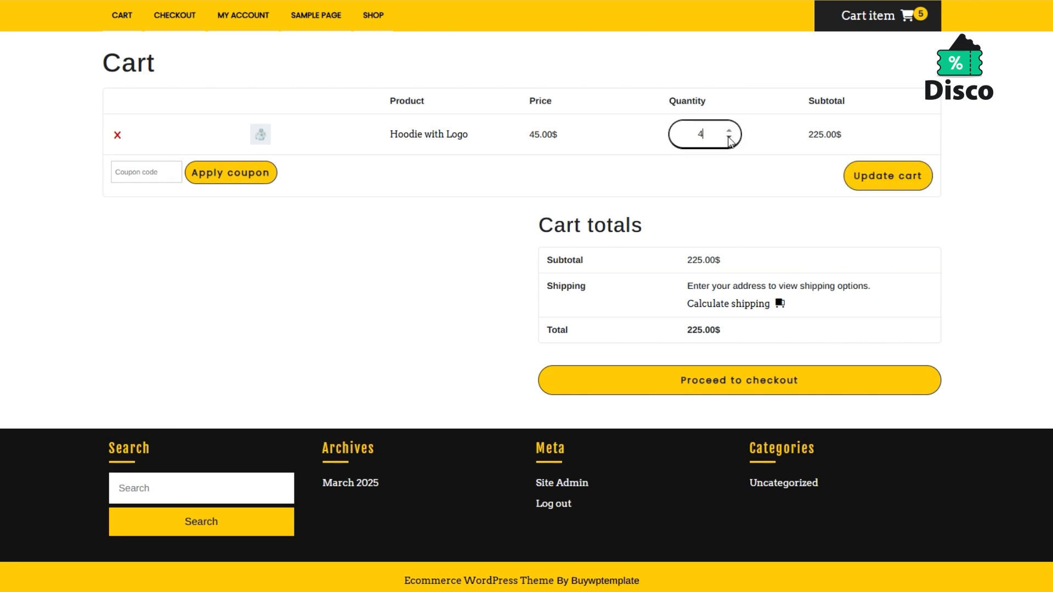
left_click(860, 180)
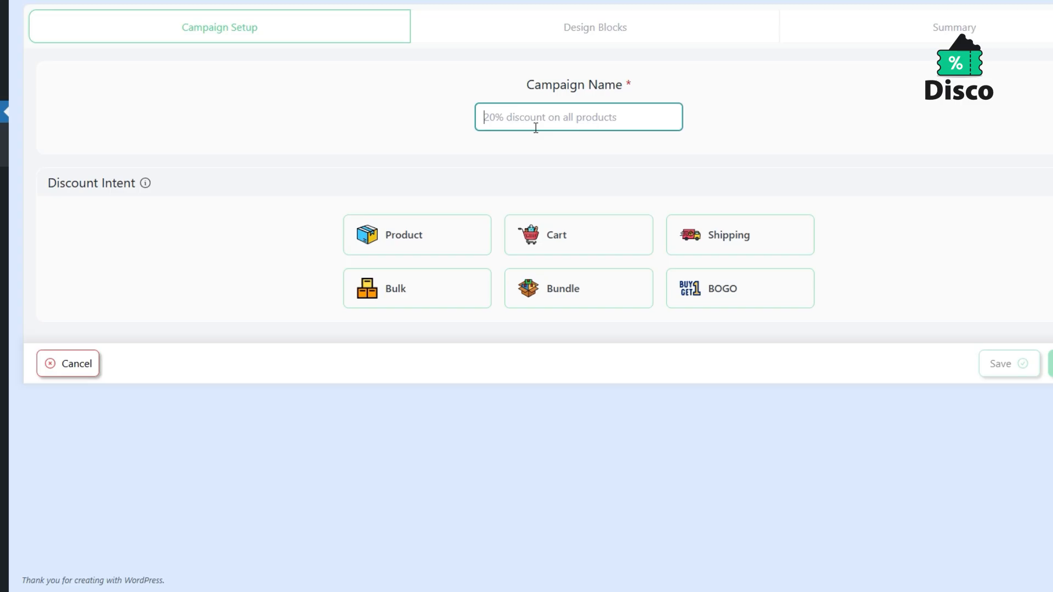
Name the new campaign "Buy 5 Get 15% Off" and set its discount intent to Bulk
type("Buy 5 Get 15% Off")
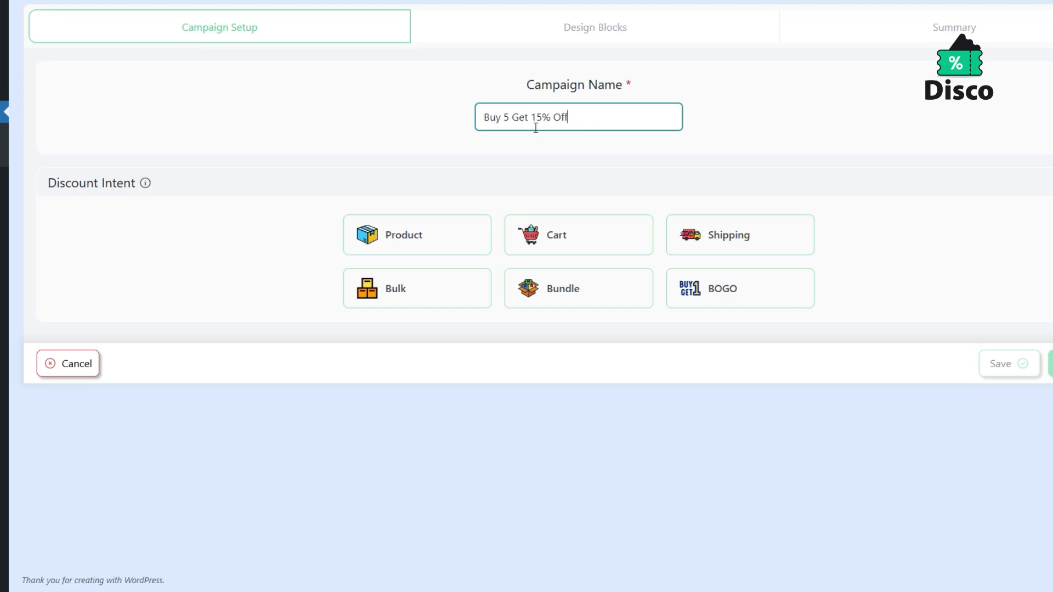
left_click(408, 288)
left_click(409, 291)
scroll(395, 296, "down", 3)
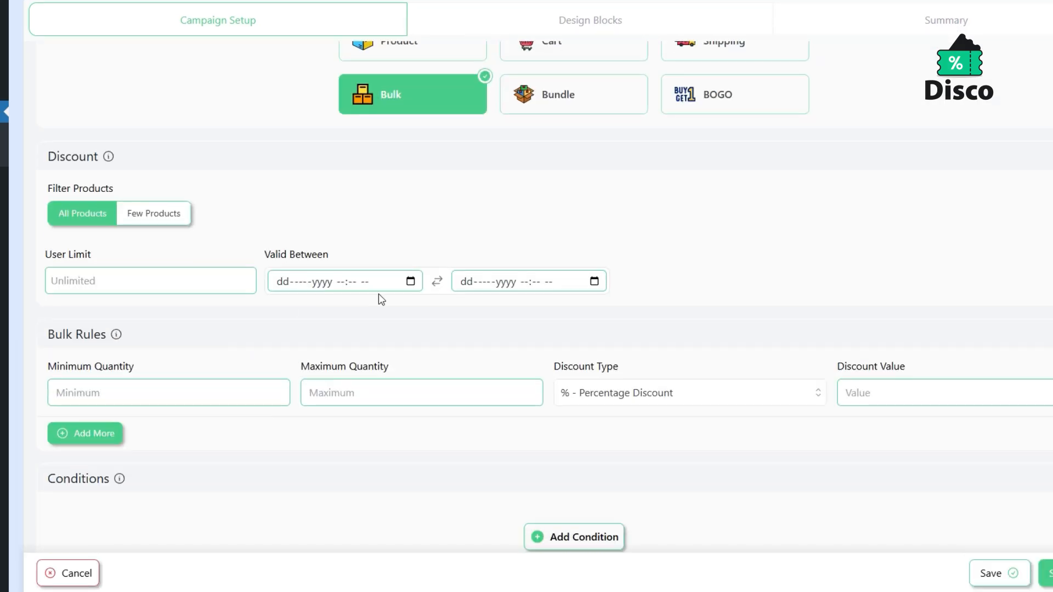
Apply the bulk rule to all products with minimum quantity 5 and a 15 percentage discount, and save the campaign
left_click(155, 219)
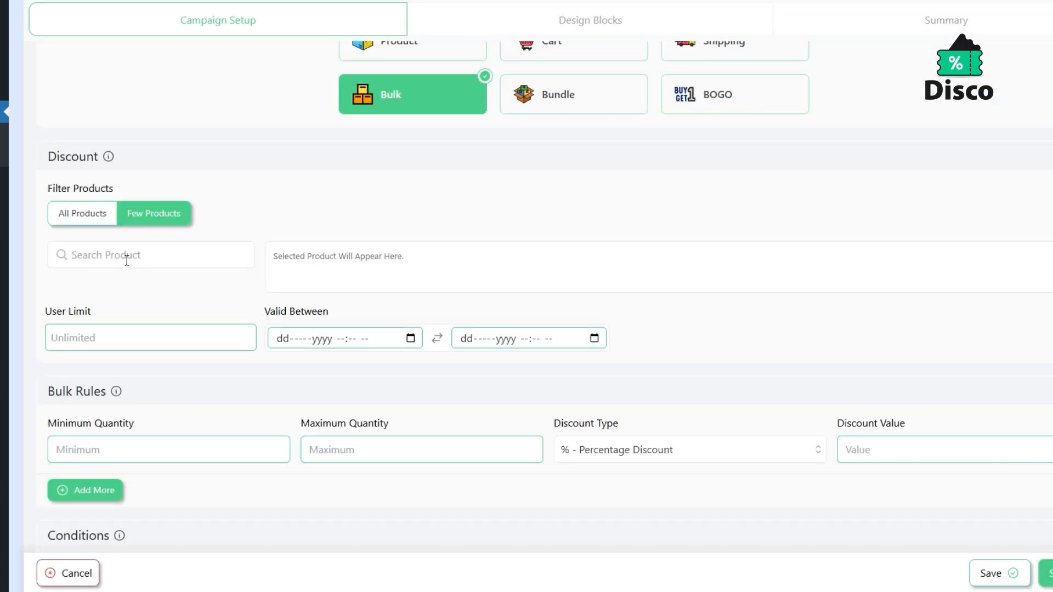
left_click(84, 216)
scroll(109, 258, "down", 2)
left_click(137, 303)
type("5")
left_click(661, 307)
left_click(606, 325)
left_click(929, 309)
type("1")
left_click(998, 531)
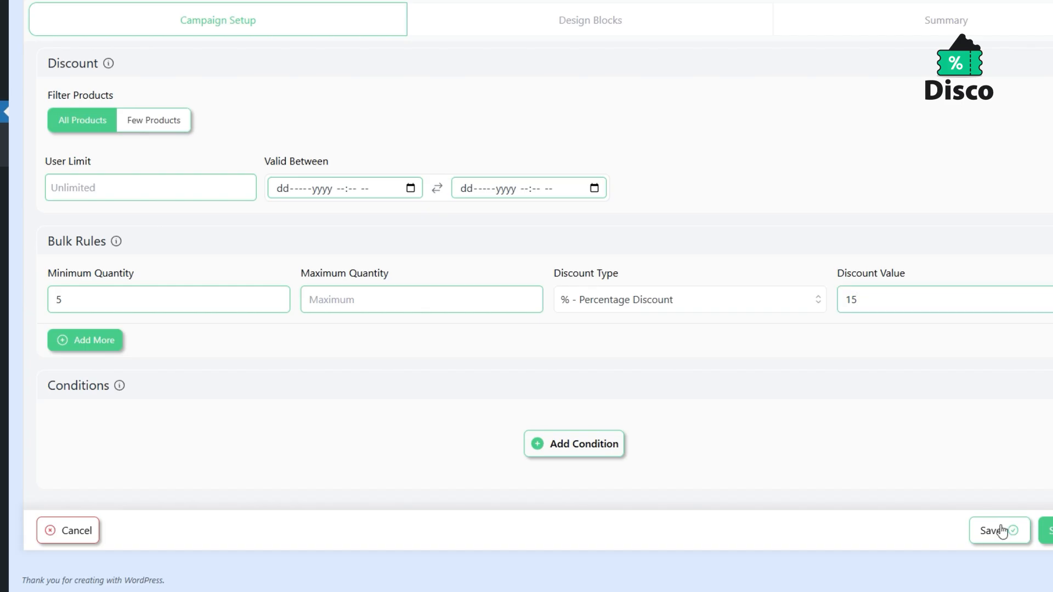
Test the bulk discount by adjusting the Hoodie with Logo quantity in the storefront cart and updating the cart
left_click(728, 137)
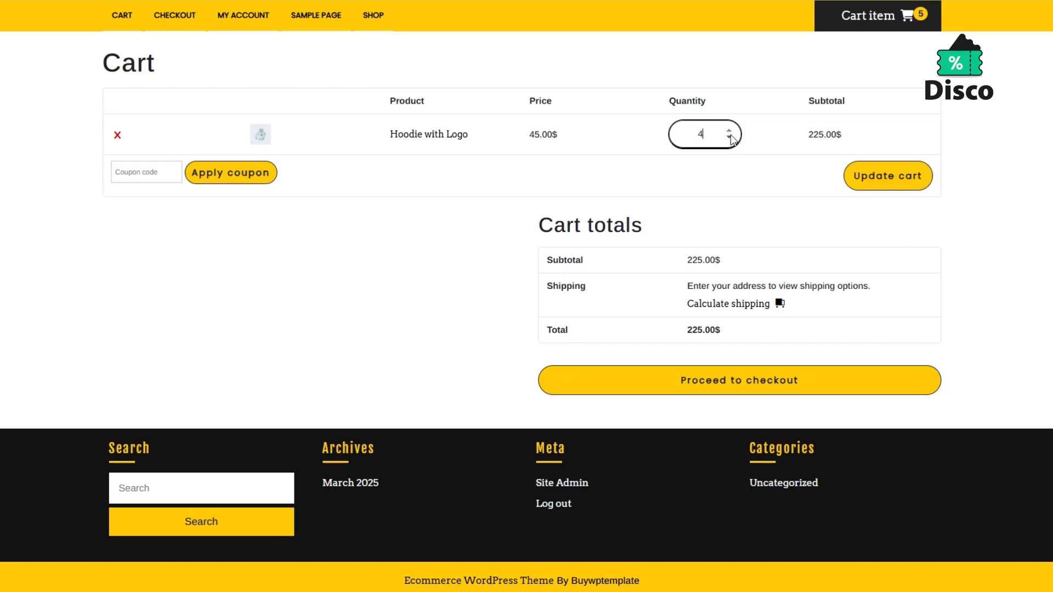
left_click(729, 132)
left_click(909, 179)
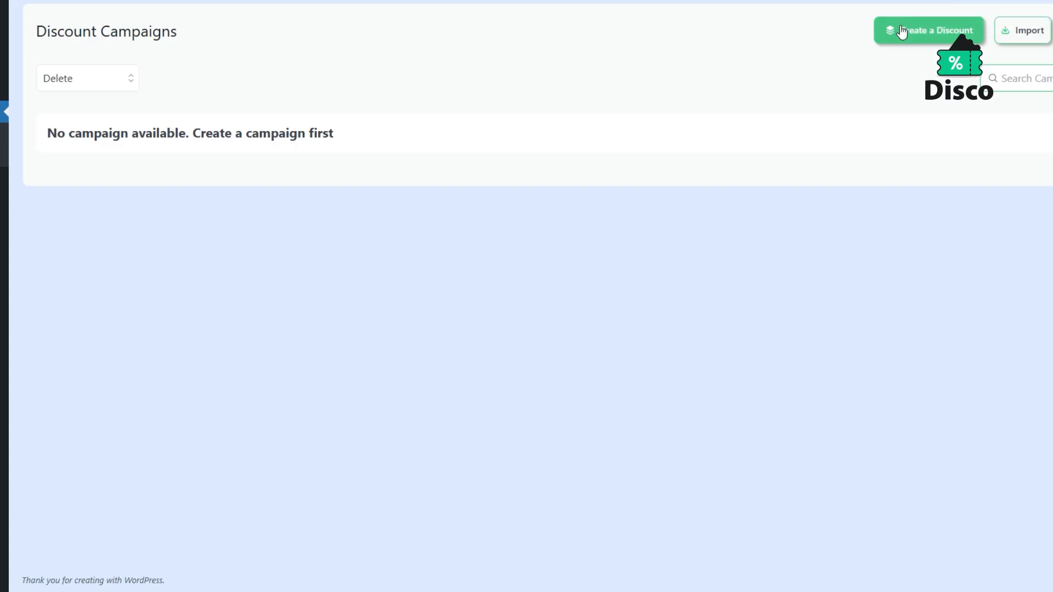
Create a discount campaign named "Bundle Discount" with the Bundle discount intent
left_click(899, 32)
left_click(565, 118)
type("Bundle Discount")
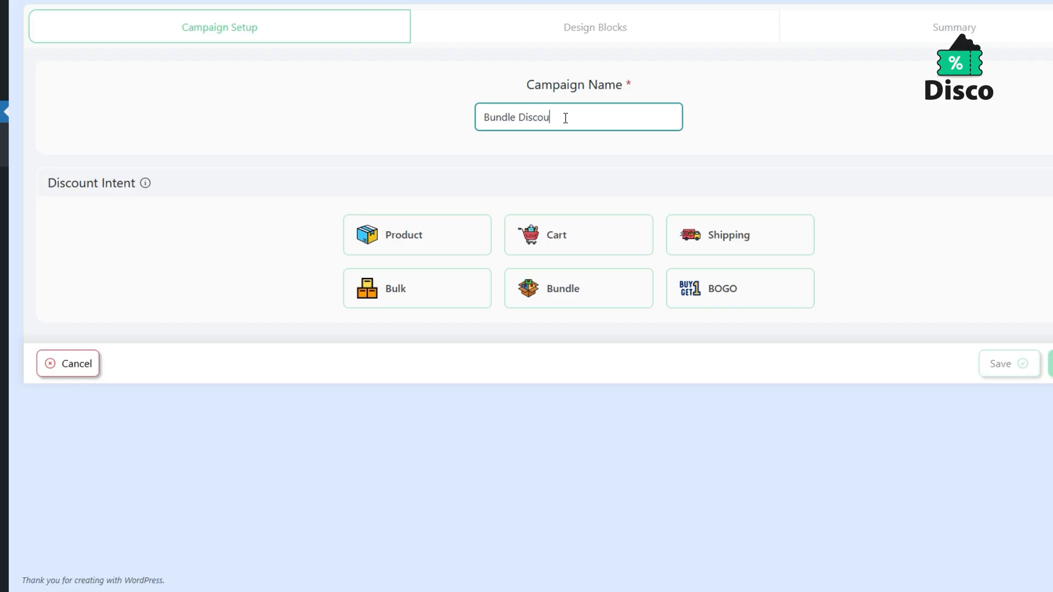
left_click(595, 295)
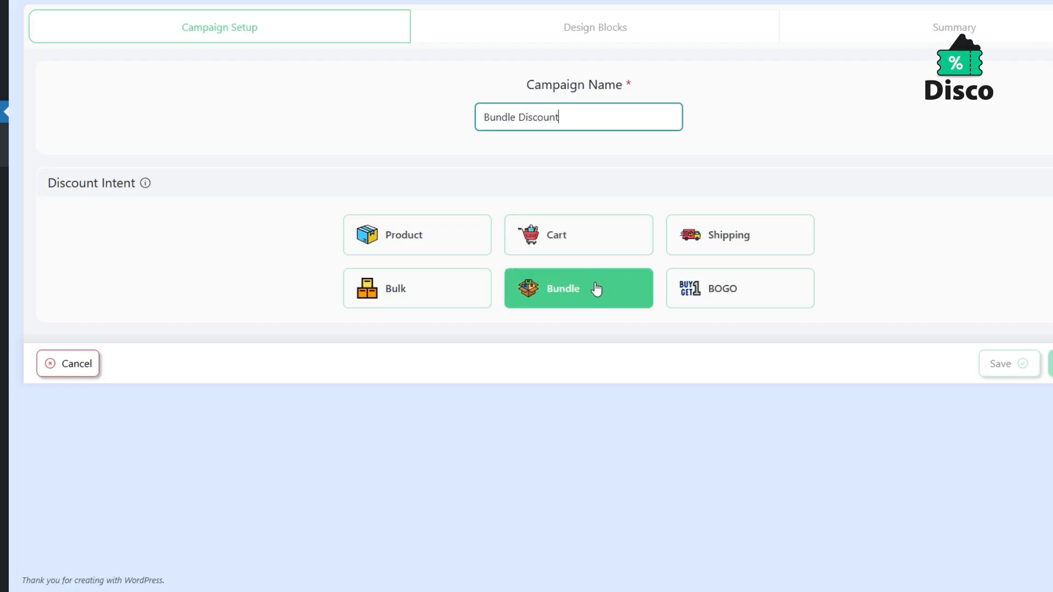
scroll(578, 286, "down", 1)
scroll(578, 287, "down", 1)
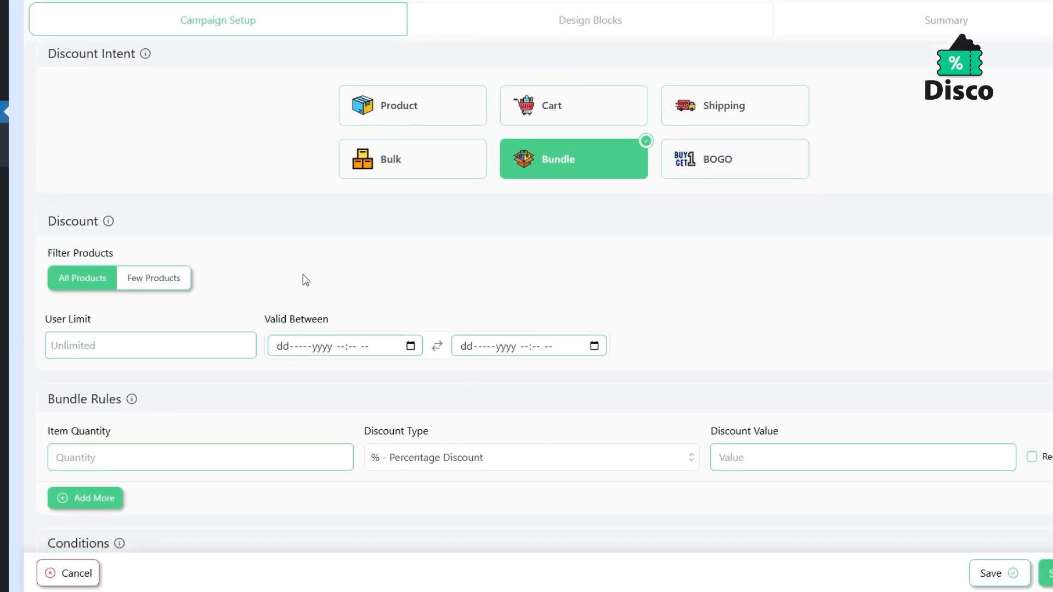
Keep all products included and set the first bundle rule to item quantity 2 with a 10 percentage discount
left_click(175, 278)
left_click(90, 278)
scroll(166, 292, "down", 2)
left_click(149, 334)
type("2")
left_click(430, 336)
left_click(446, 355)
left_click(773, 330)
type("10")
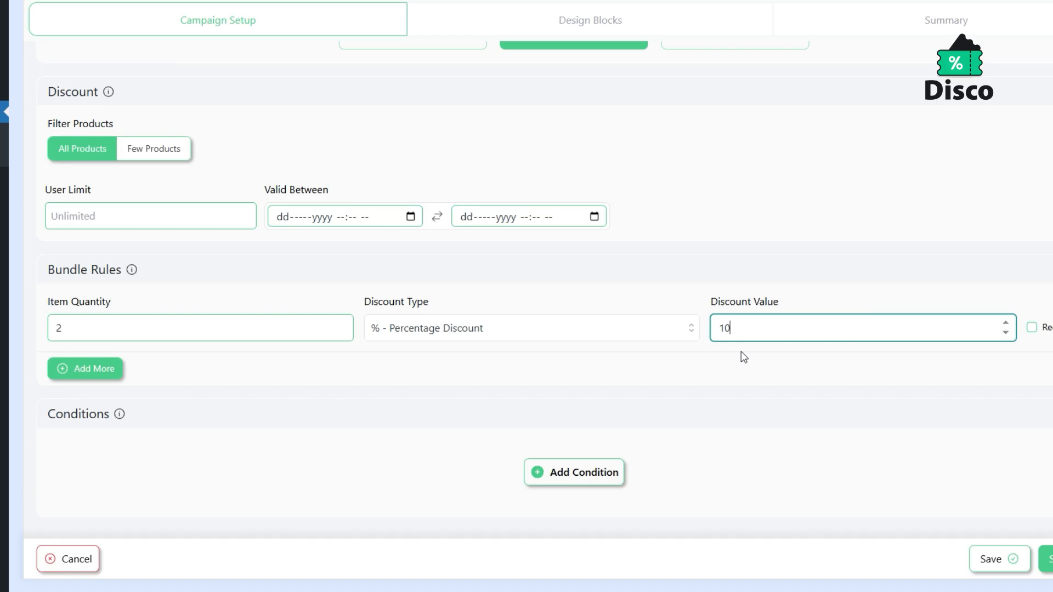
Add a second bundle rule for item quantity 5 with a 20 percentage discount and save the campaign
left_click(87, 368)
left_click(116, 392)
type("5")
left_click(421, 401)
left_click(804, 400)
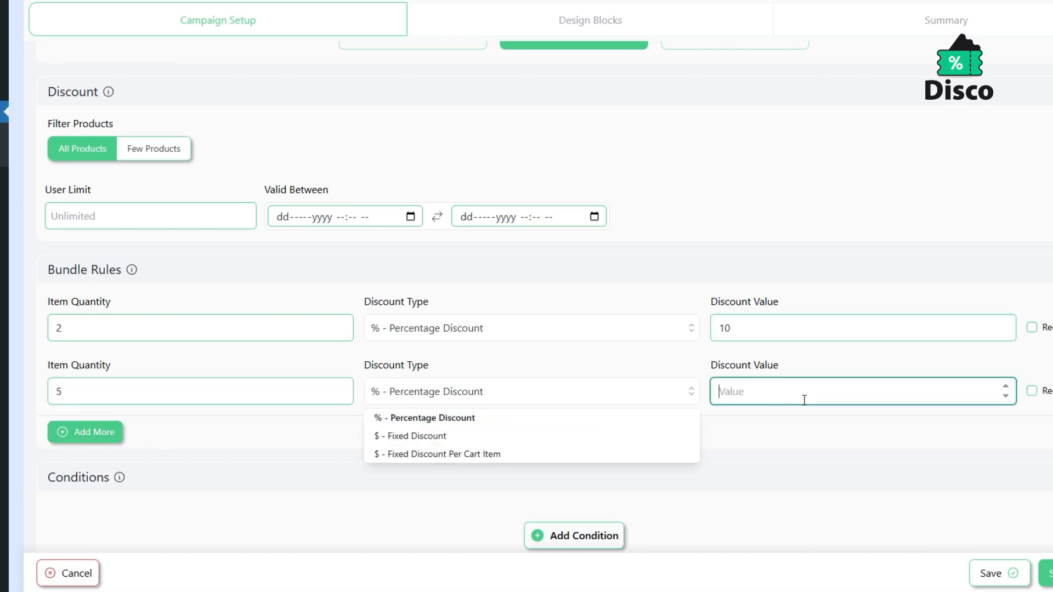
type("20")
left_click(996, 574)
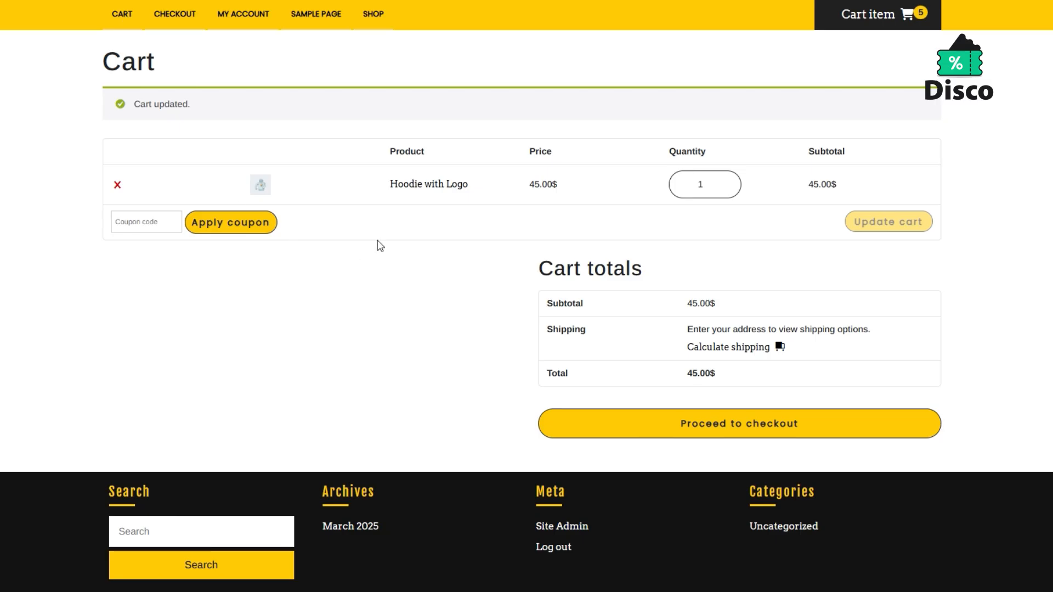
Update the storefront cart with 2 of the Hoodie with Logo, and update it again with a further changed quantity
left_click(728, 182)
left_click(877, 229)
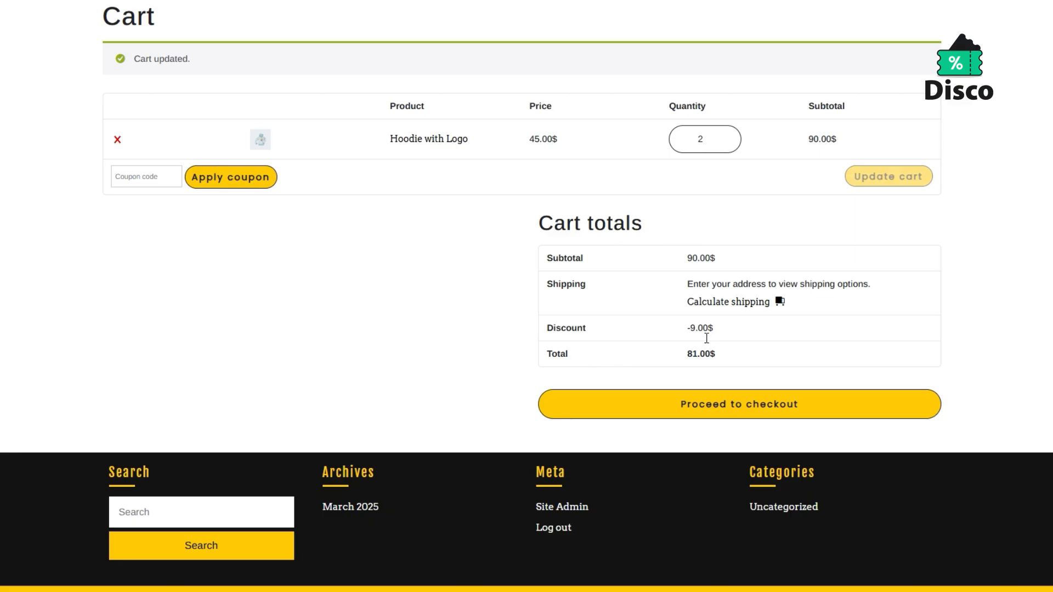
left_click(728, 136)
left_click(728, 137)
left_click(858, 180)
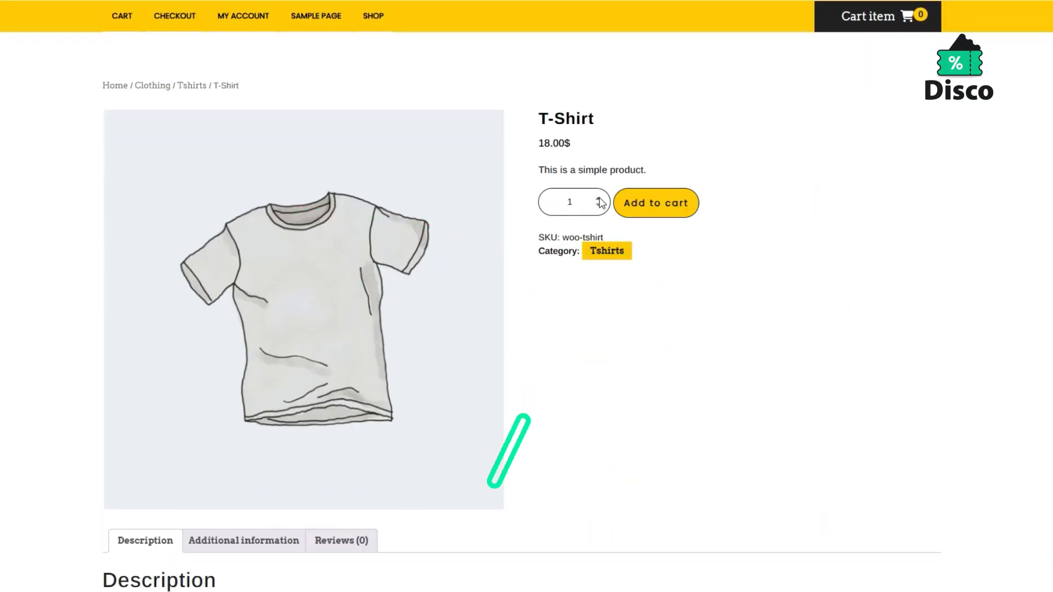
Add 3 of the T-Shirt product to the cart and view the cart
left_click(599, 200)
left_click(600, 199)
left_click(650, 203)
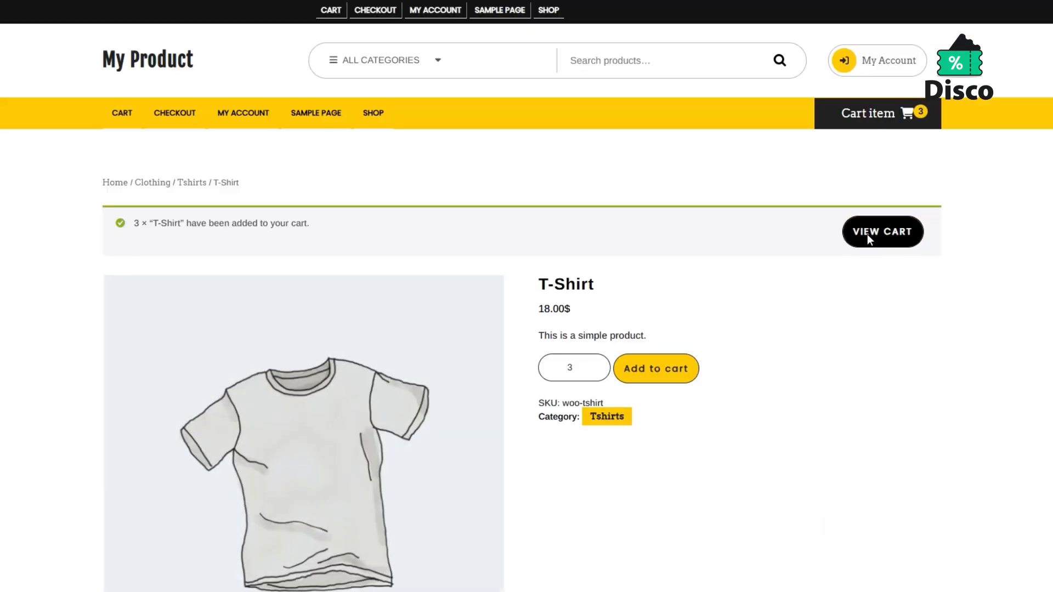
left_click(872, 236)
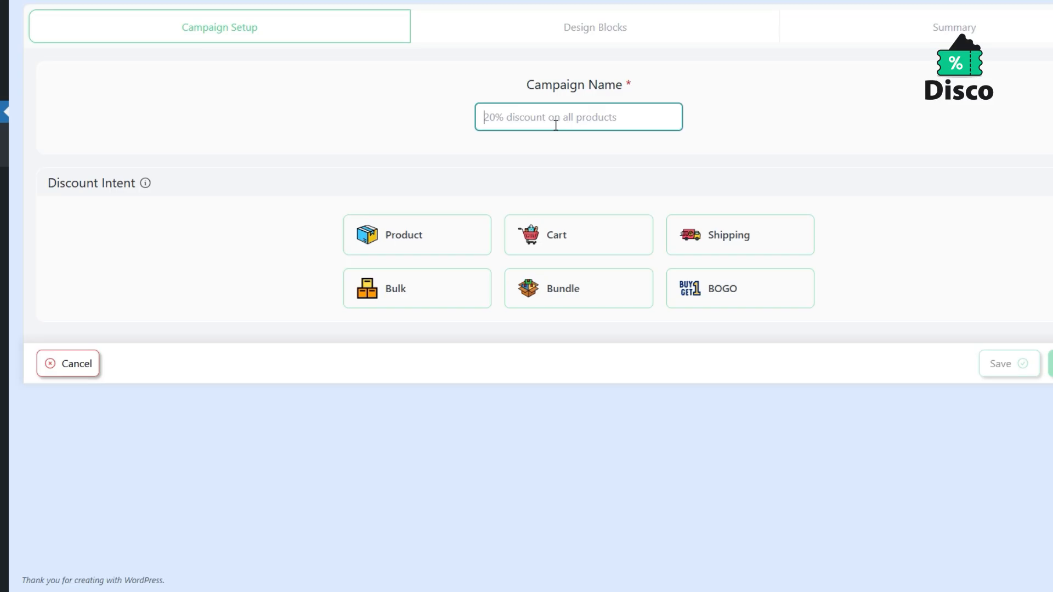
Name the new campaign "T-Shirt & Cap Combo" and set its discount intent to BOGO
type("T-Shirt & Cap Combo")
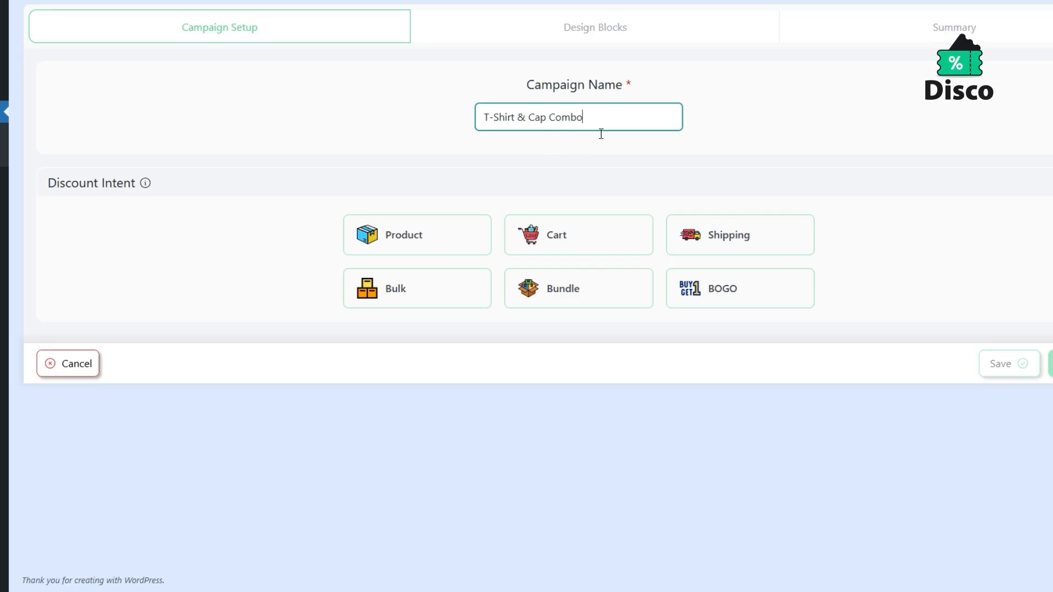
left_click(723, 290)
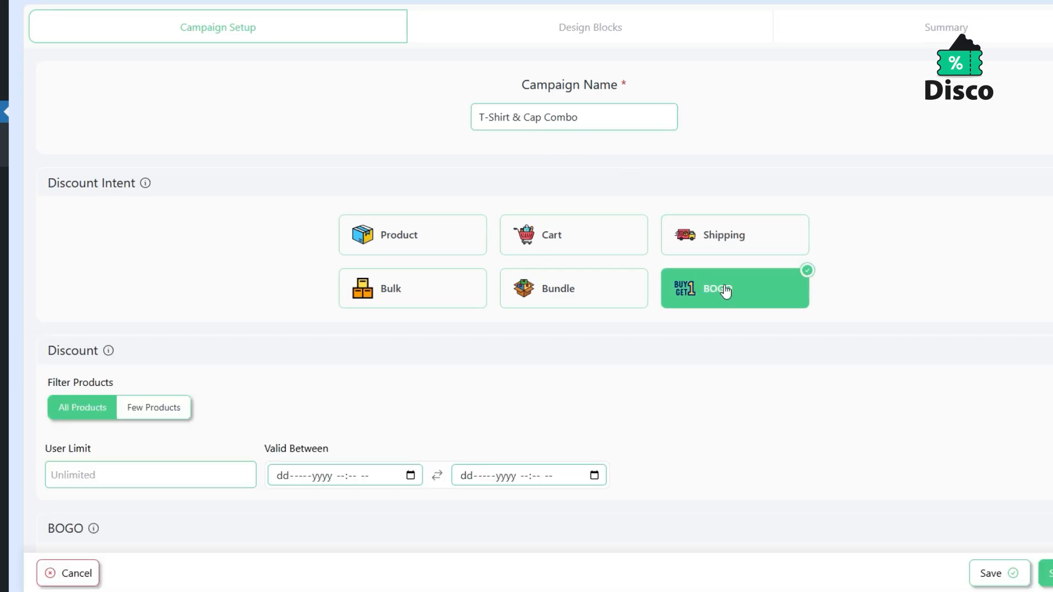
scroll(723, 291, "down", 4)
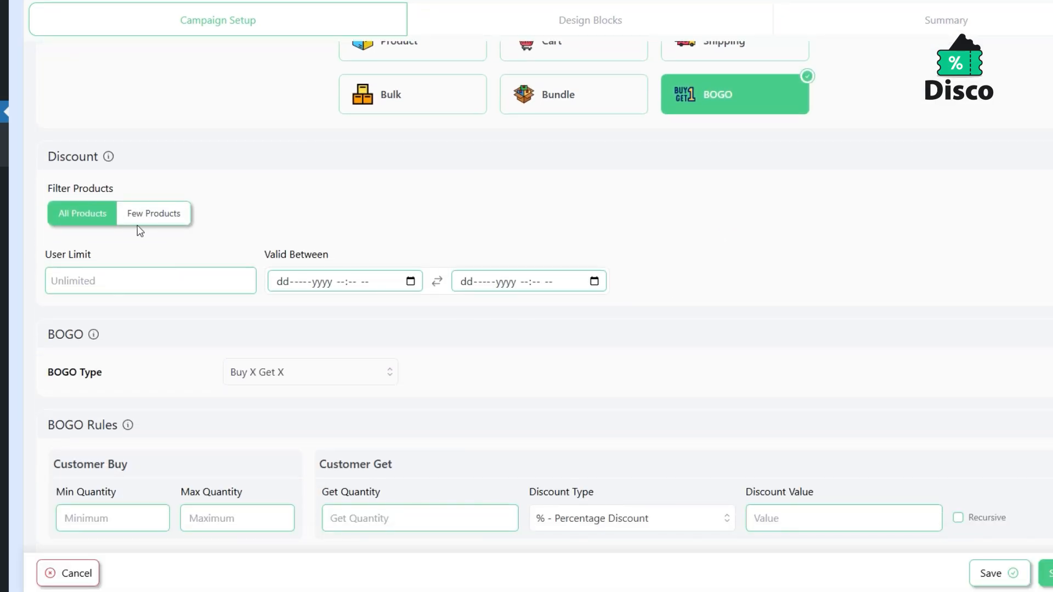
Limit the campaign to a few products and select the T-Shirt product
left_click(167, 217)
left_click(160, 256)
type("tshirt")
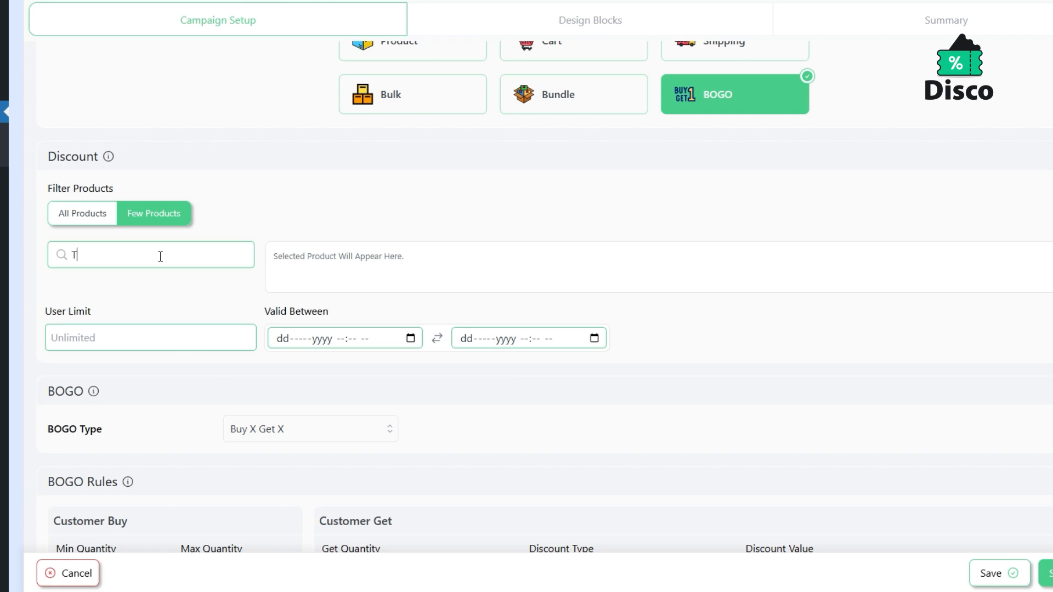
left_click(163, 459)
Set the BOGO type to Buy X Get Y and the customer's minimum buy quantity to 3
scroll(340, 314, "down", 3)
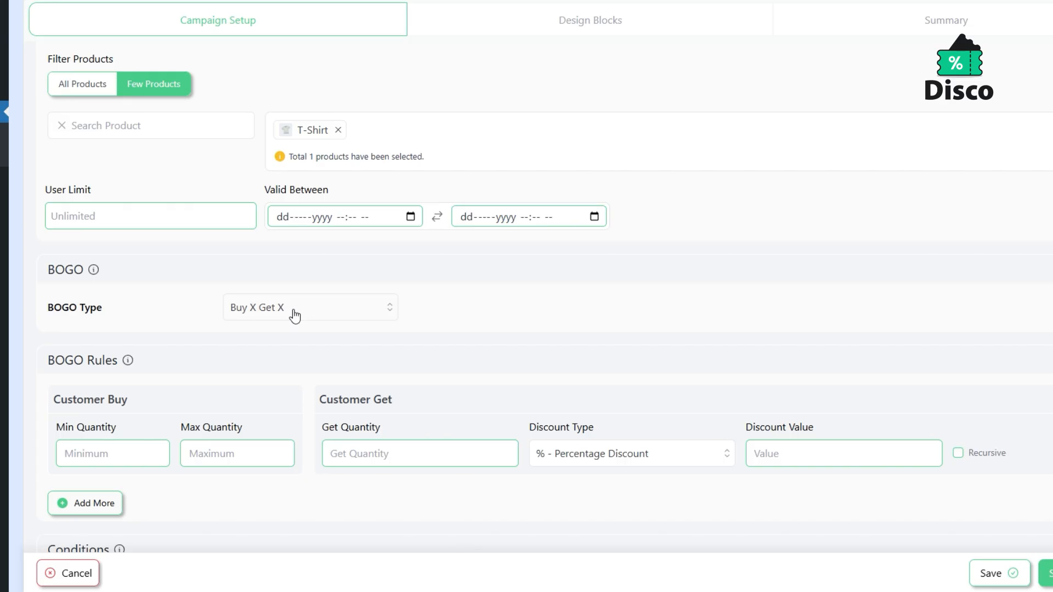
left_click(295, 315)
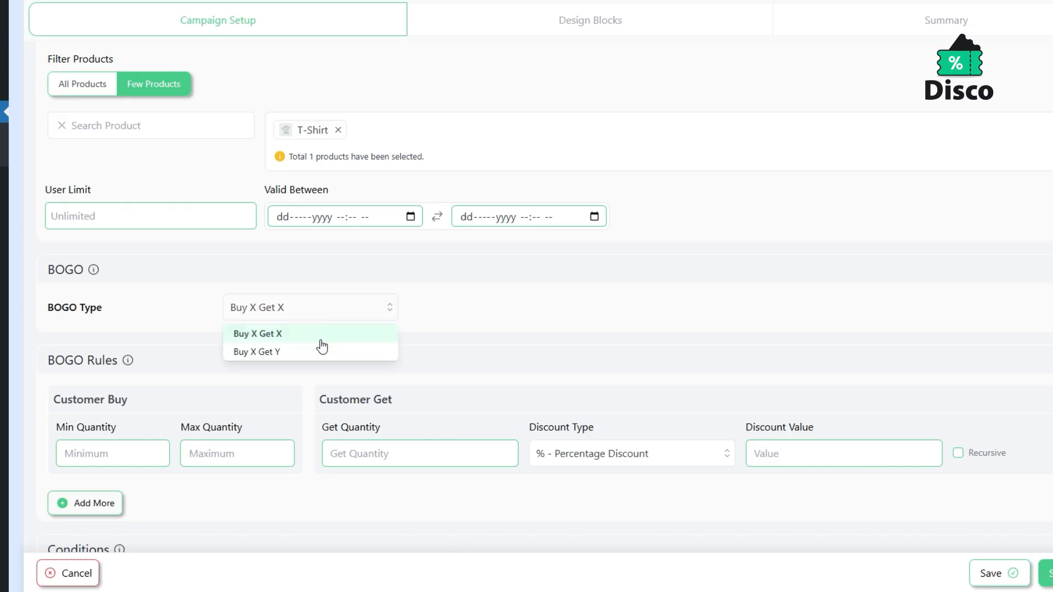
left_click(286, 357)
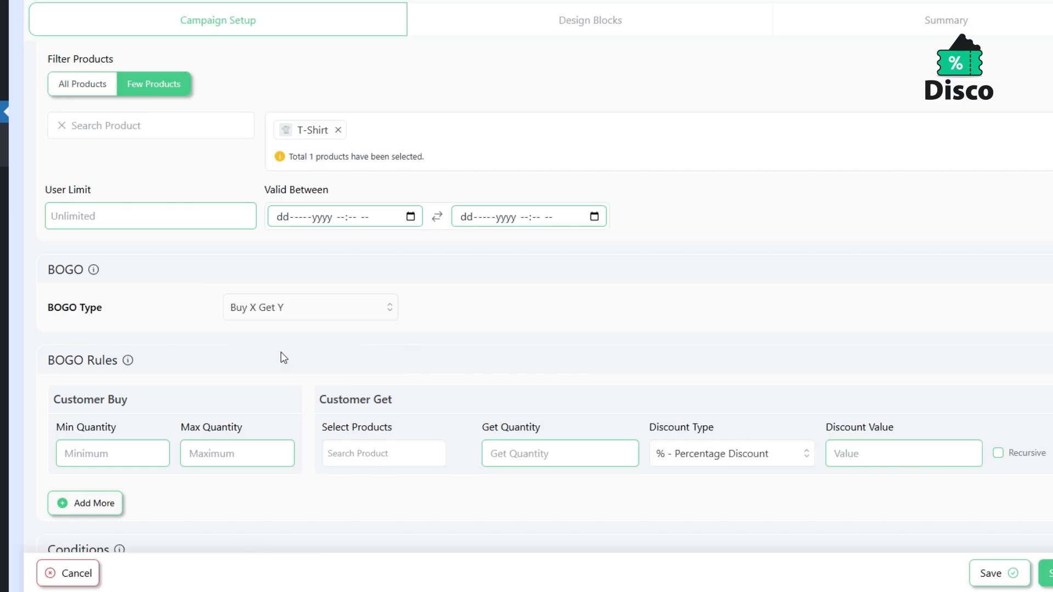
left_click(110, 466)
type("3")
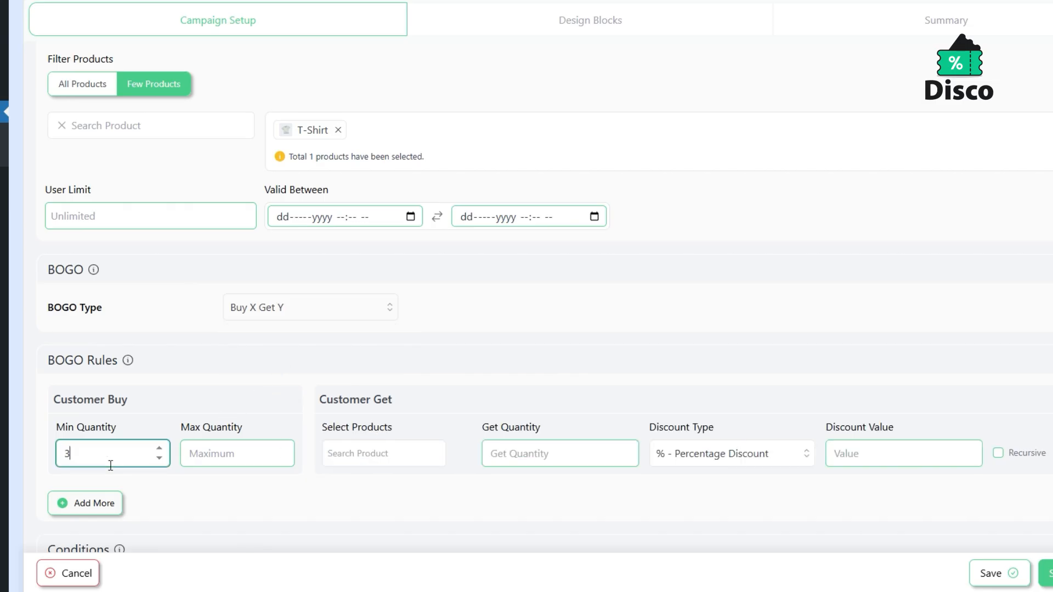
Set the customer reward to 1 Cap with the Free Items discount type, and save the campaign
left_click(371, 460)
type("Cap")
left_click(385, 499)
left_click(511, 454)
type("1")
left_click(717, 459)
left_click(679, 536)
scroll(684, 515, "down", 3)
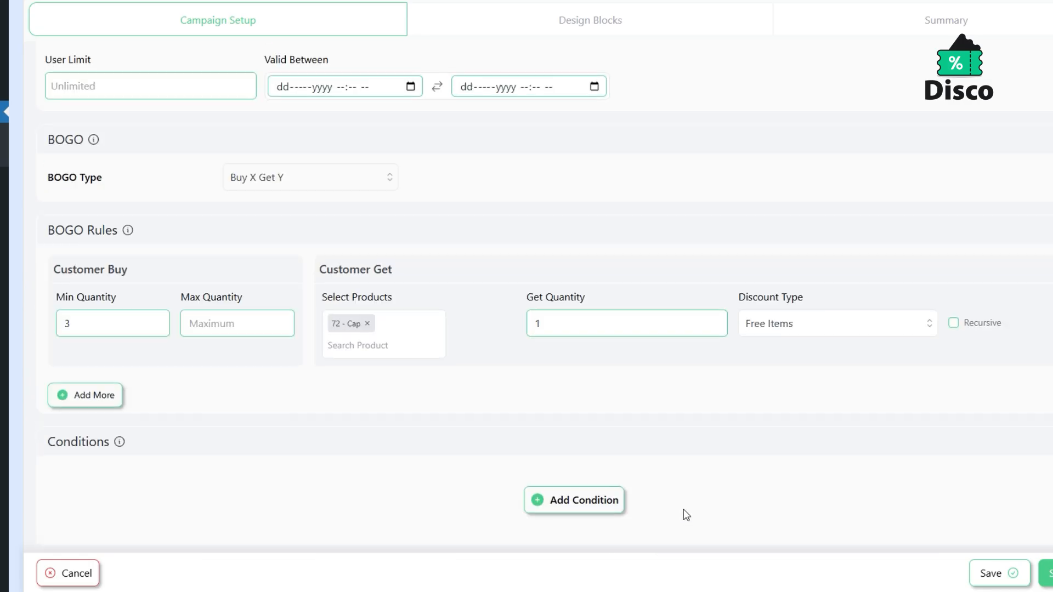
left_click(995, 530)
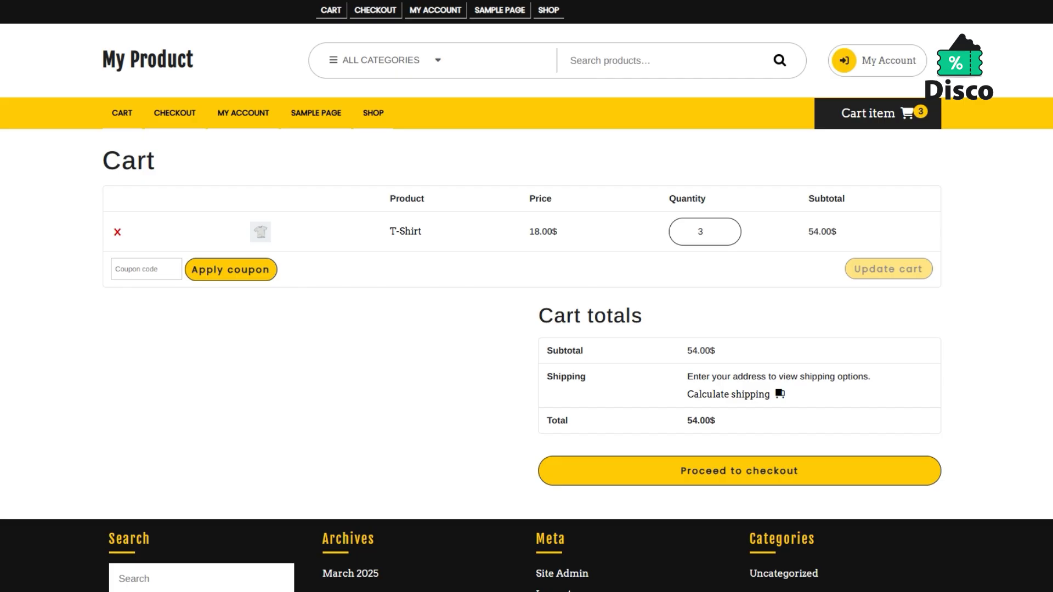
Change the T-Shirt quantity in the storefront cart and update the cart
left_click(730, 228)
left_click(865, 273)
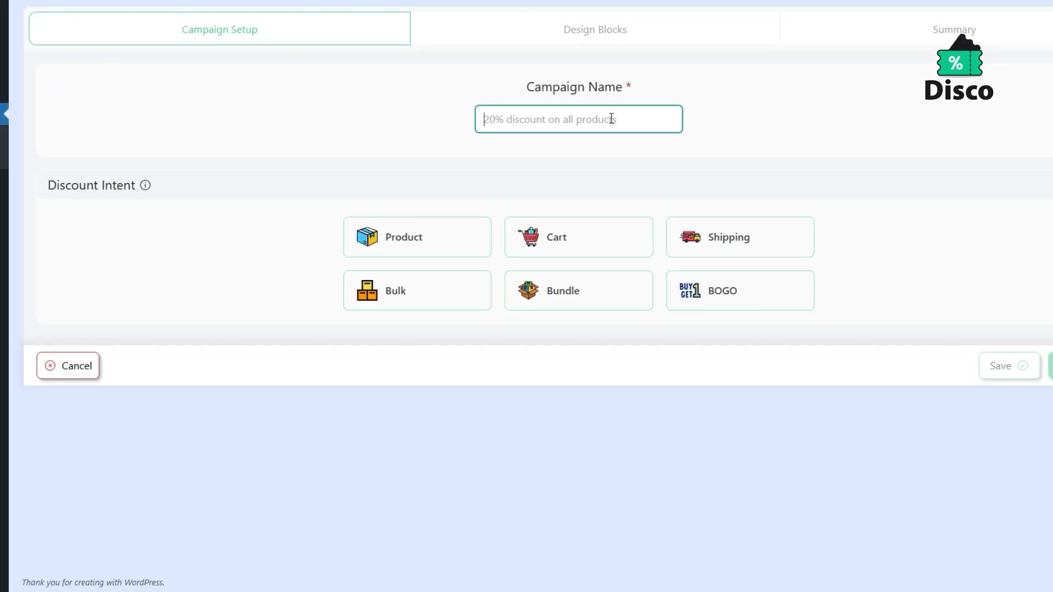
Name the new campaign "Free Shipping" and set its discount intent to Shipping
type("Free Shipping")
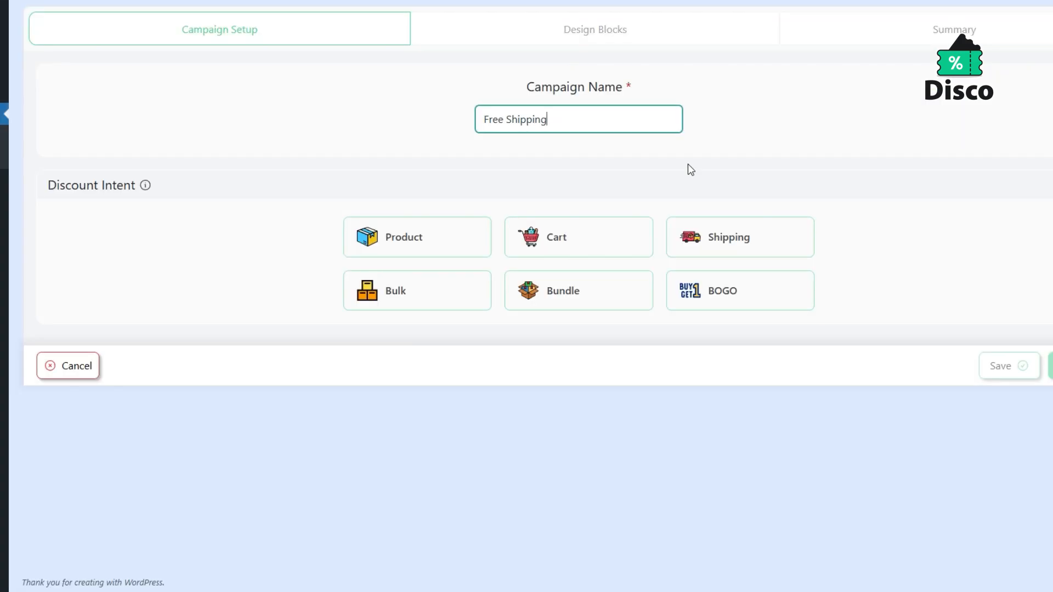
left_click(735, 242)
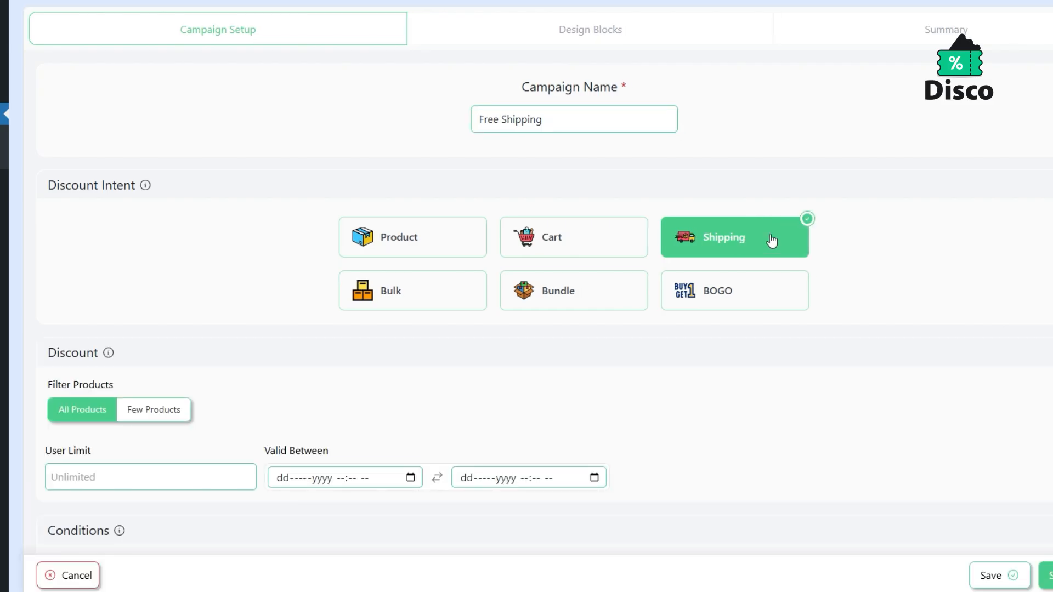
Add a campaign condition on Cart Subtotal with the Greater Than or Equal operator
scroll(252, 225, "down", 3)
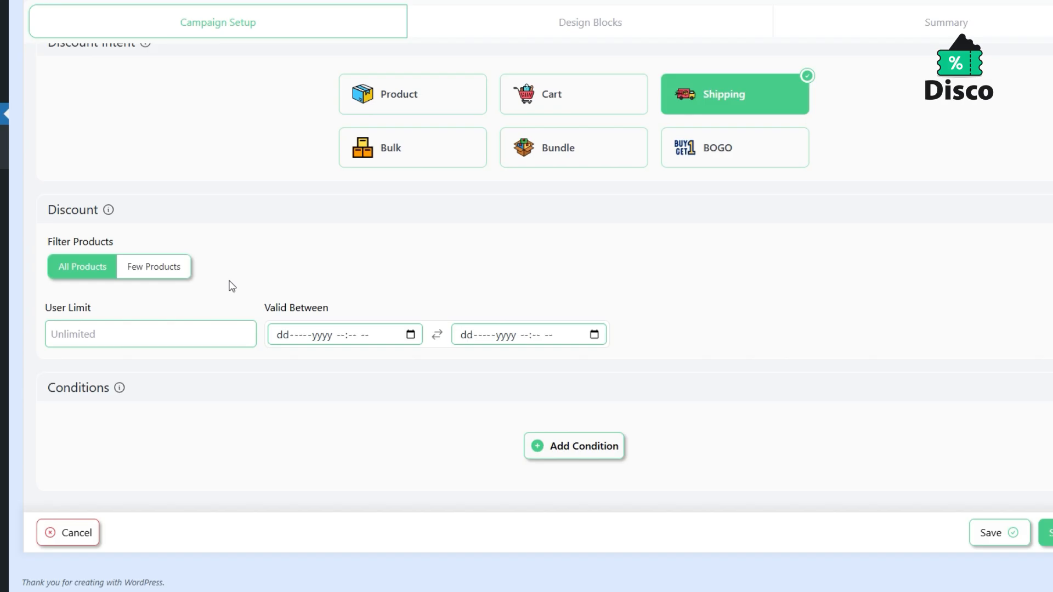
left_click(577, 446)
left_click(148, 387)
scroll(164, 445, "down", 10)
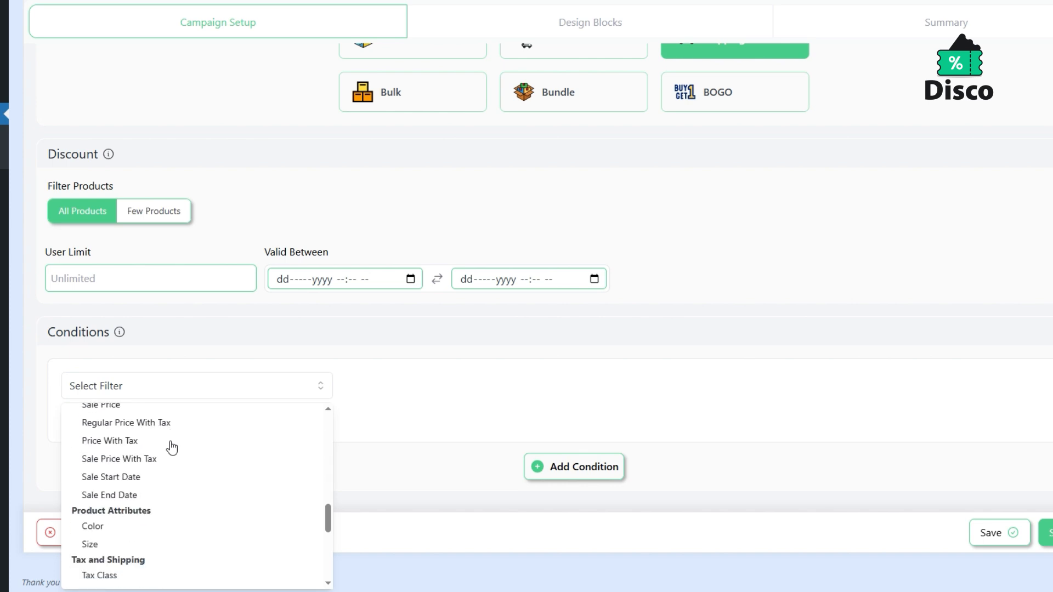
left_click(516, 393)
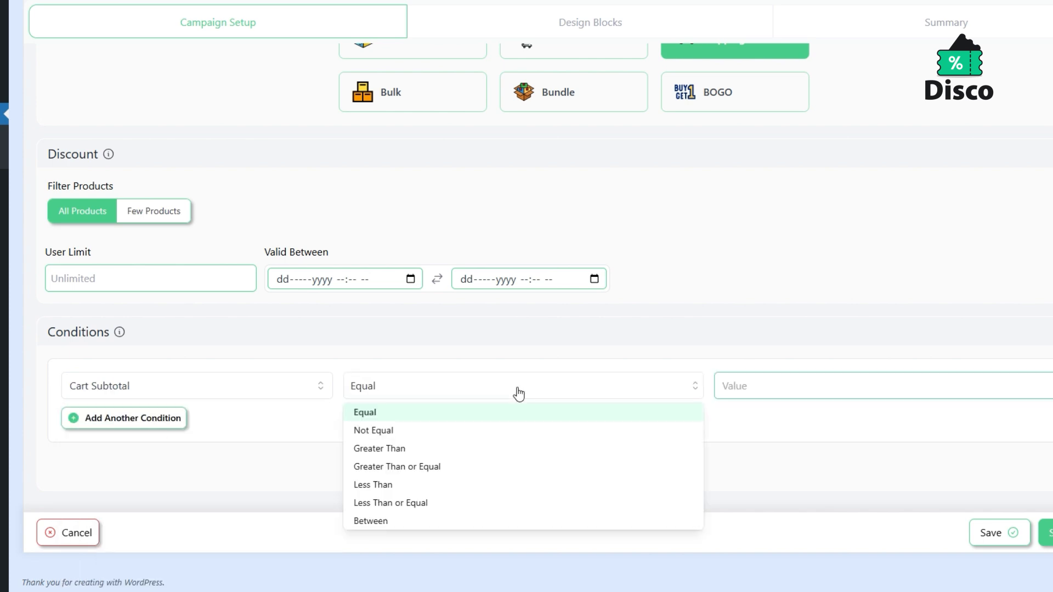
left_click(427, 466)
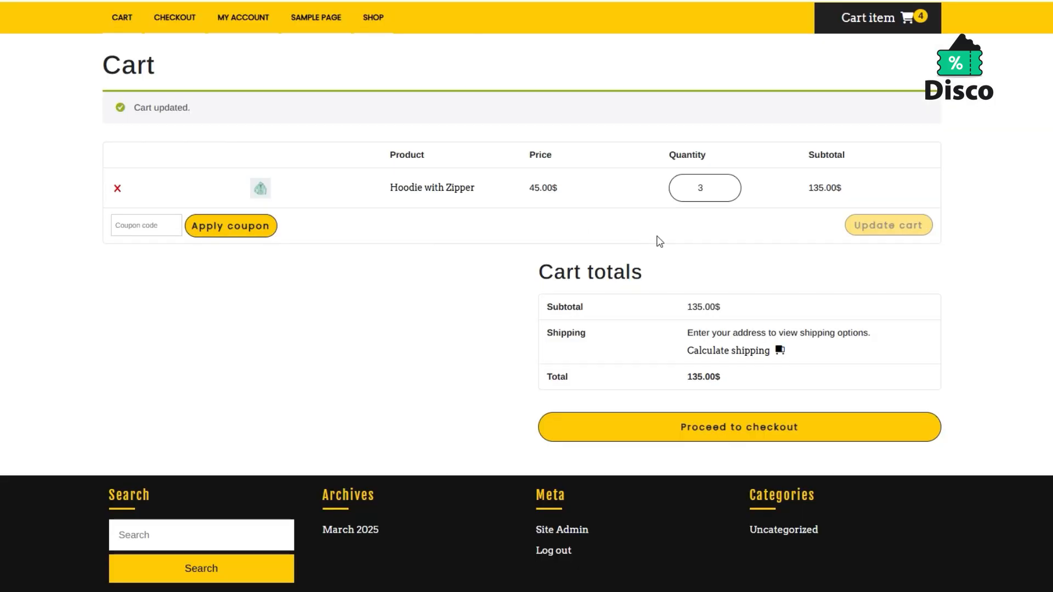
Set the Hoodie with Zipper quantity to 4 in the storefront cart and update the cart
left_click(729, 186)
left_click(894, 234)
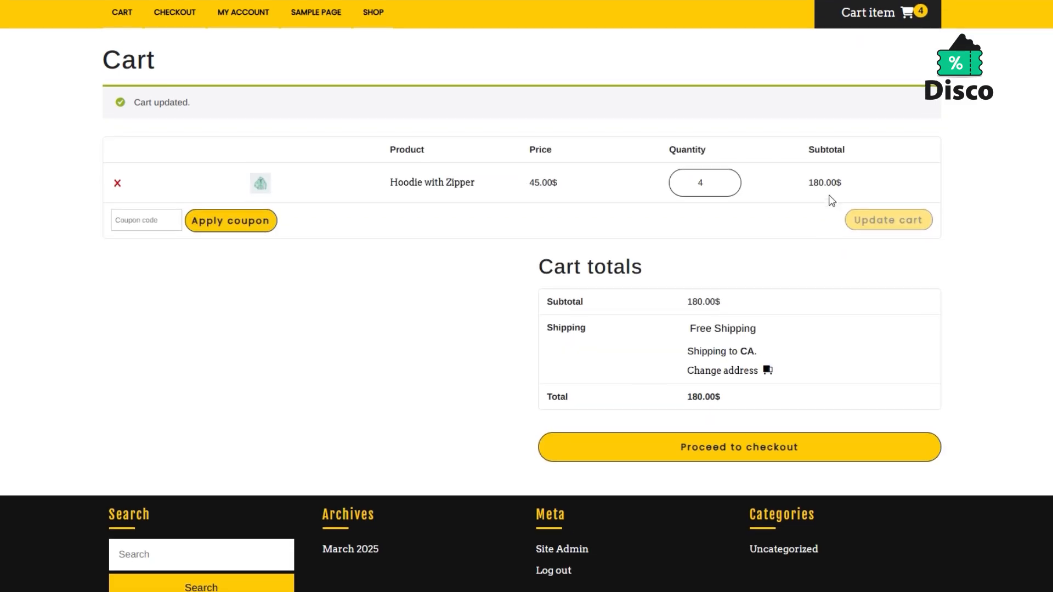